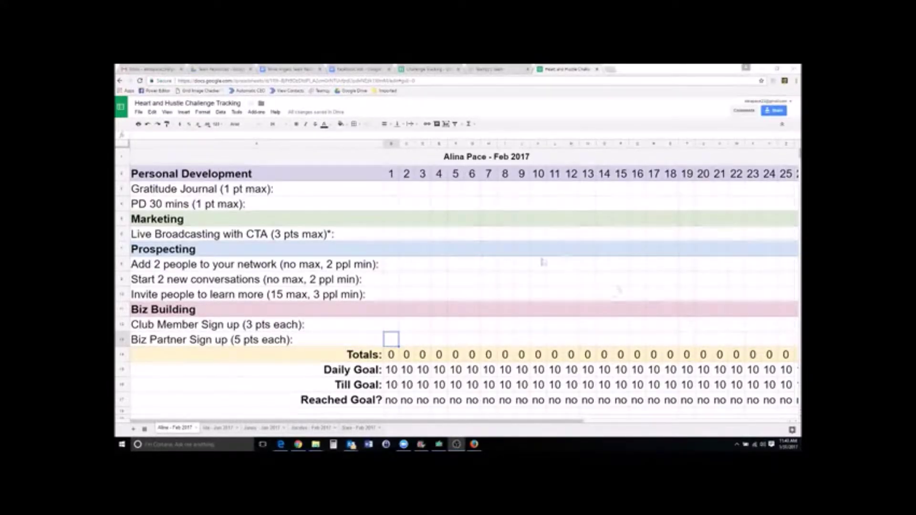
# Enter day 1 scores of 1 for Gratitude Journal, 1 for PD 30 mins and 3 for Live Broadcasting with CTA.
pyautogui.click(390, 192)
pyautogui.write('1')
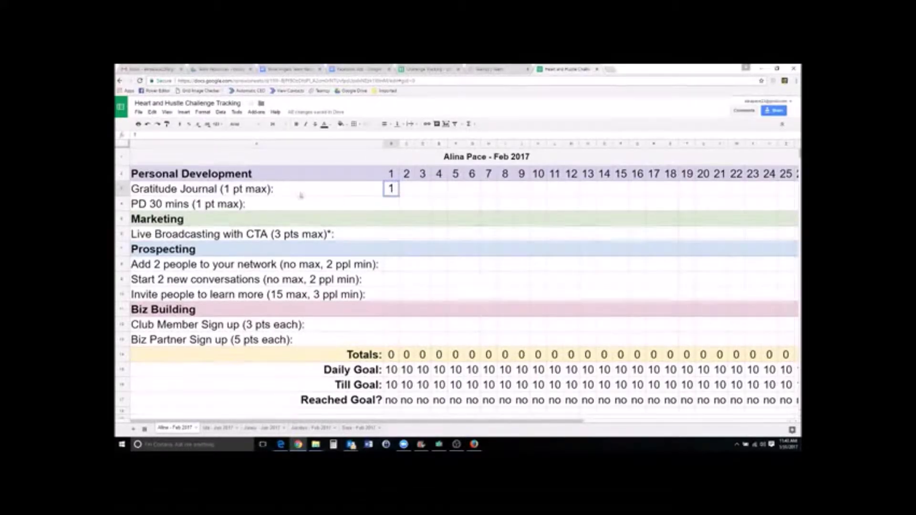
pyautogui.click(399, 205)
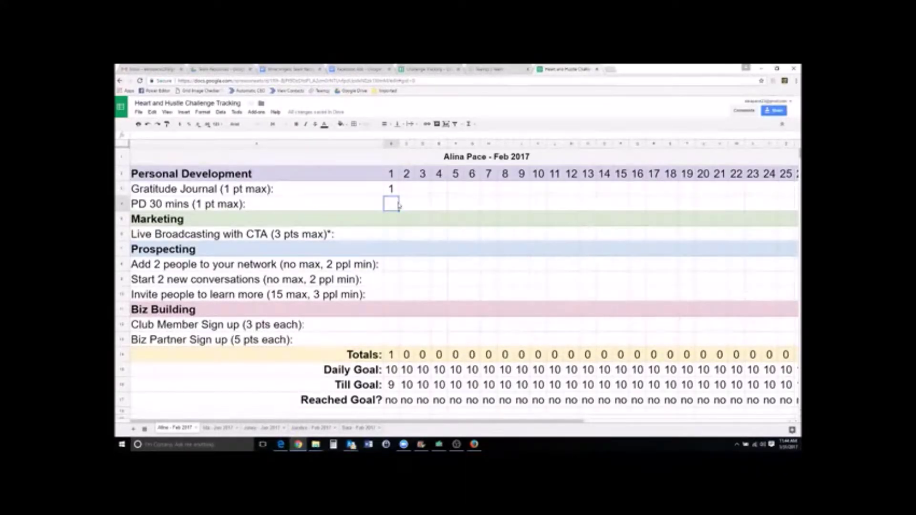
pyautogui.write('0')
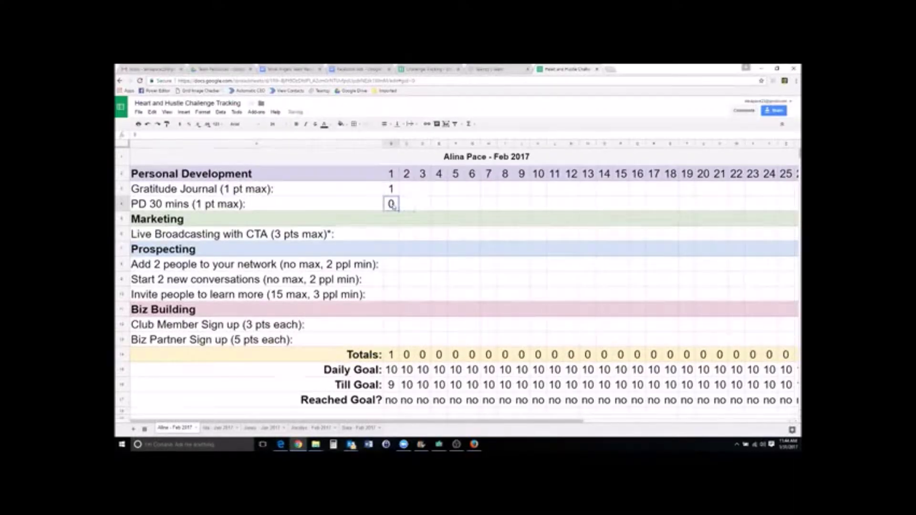
pyautogui.write('1')
pyautogui.click(392, 234)
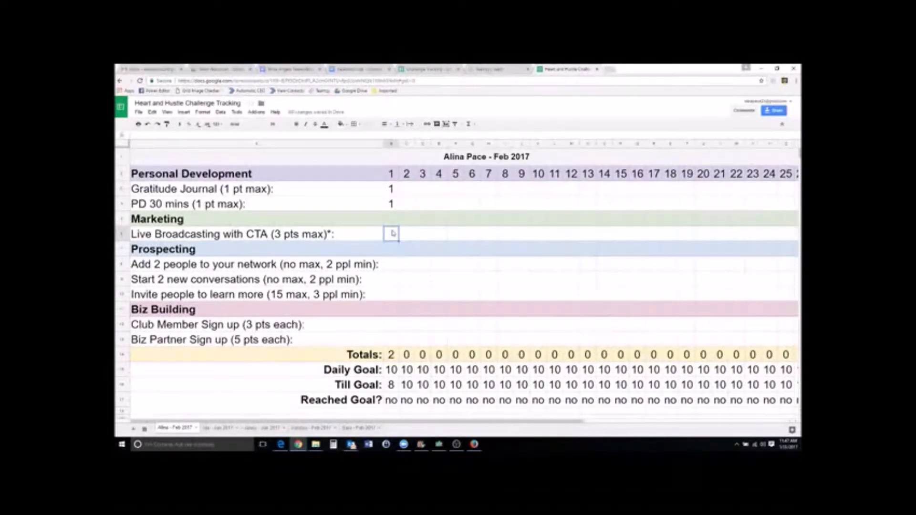
pyautogui.write('3')
# Try a day 1 score of 10 for adding people to your network, and reset it to 0.
pyautogui.click(393, 265)
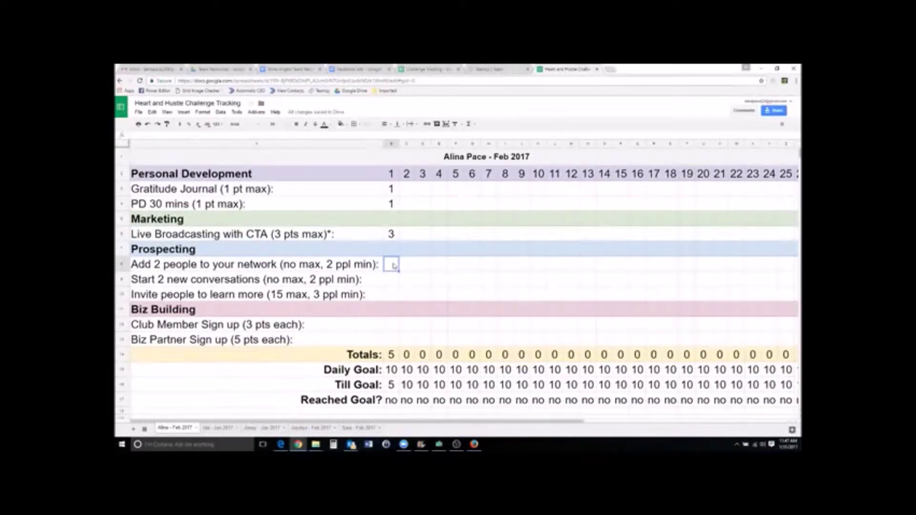
pyautogui.write('1')
pyautogui.click(407, 265)
pyautogui.click(392, 264)
pyautogui.write('0')
pyautogui.click(411, 264)
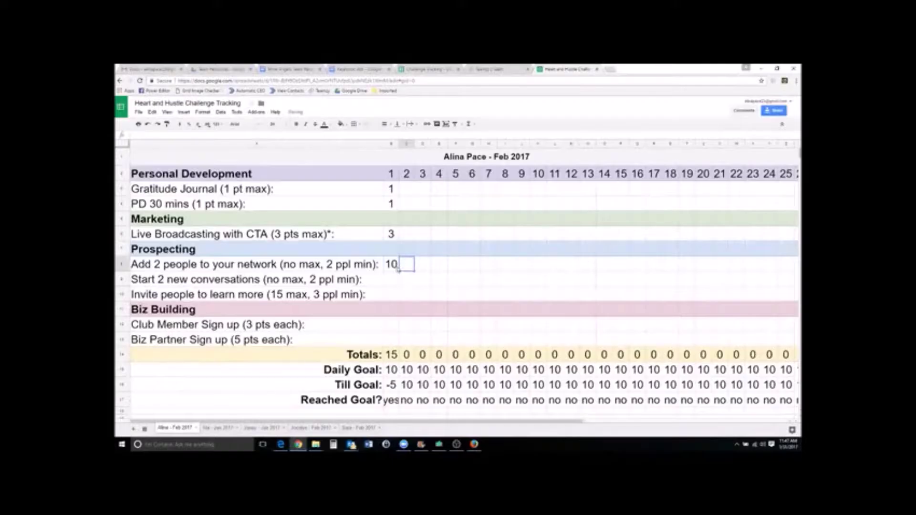
pyautogui.click(395, 268)
pyautogui.write('0')
pyautogui.click(410, 266)
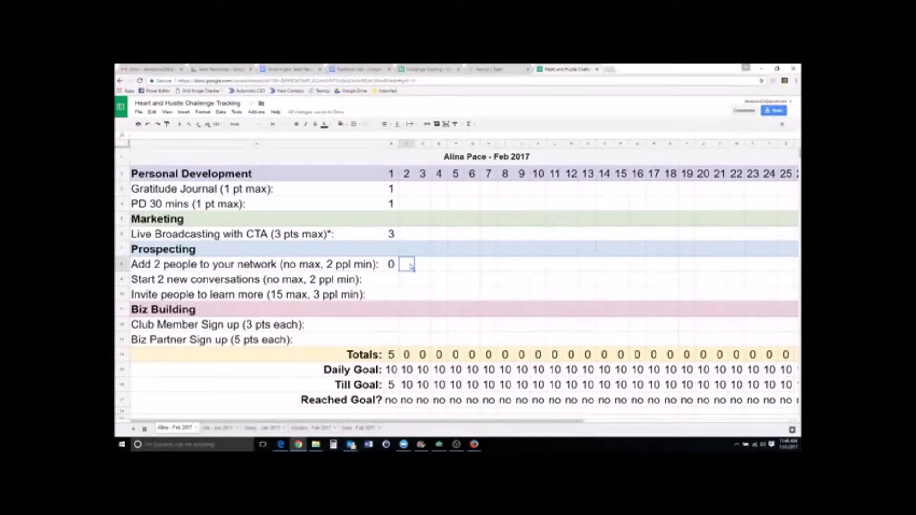
# Set the day 1 scores for adding people to your network and starting new conversations to 2 each.
pyautogui.click(391, 266)
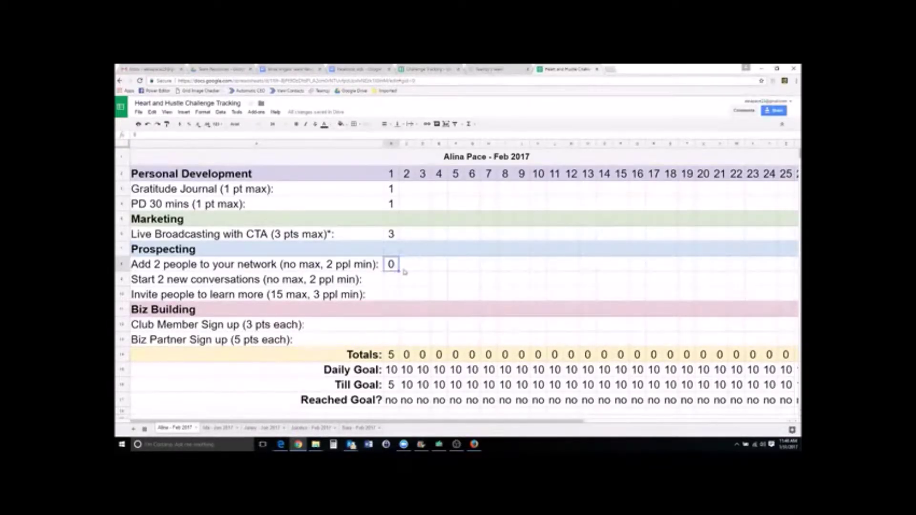
pyautogui.write('2')
pyautogui.write('5')
pyautogui.press('BackSpace')
pyautogui.write('2')
pyautogui.click(395, 280)
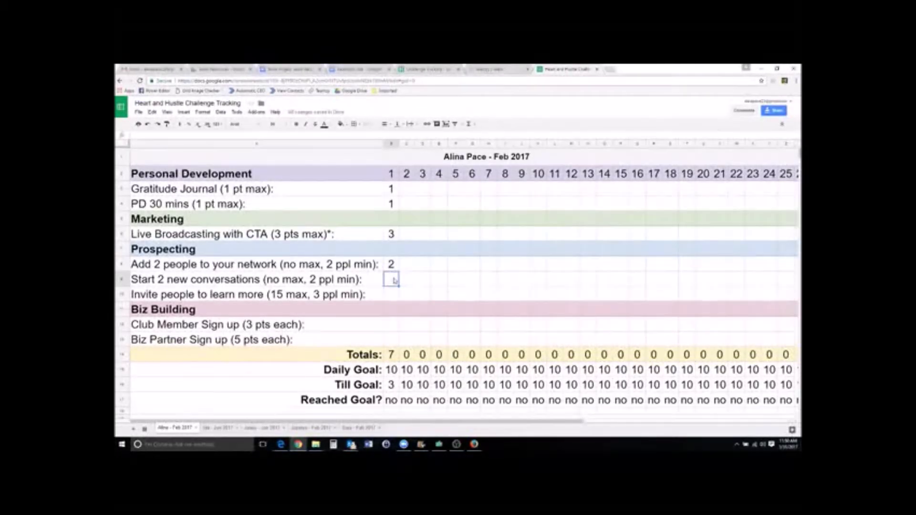
pyautogui.write('2')
pyautogui.press('Return')
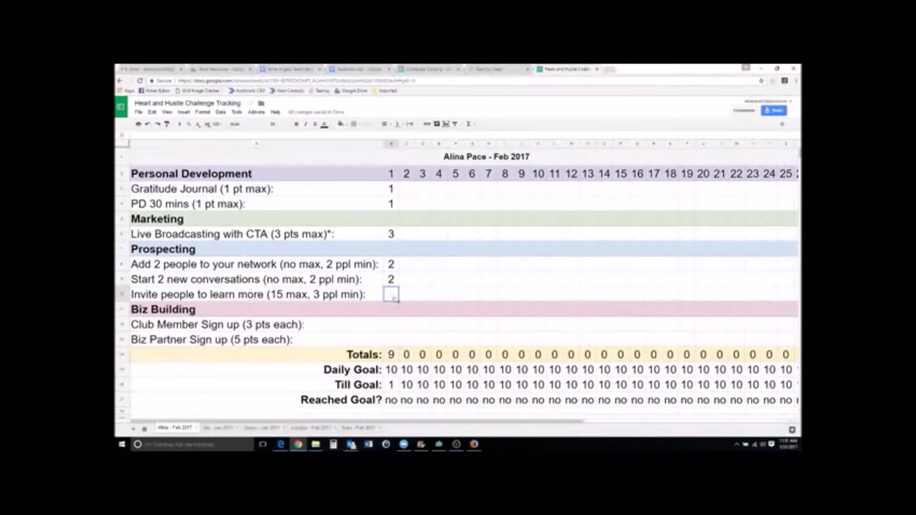
# Try a day 1 score of 0 for starting new conversations, and restore it to 2.
pyautogui.click(393, 285)
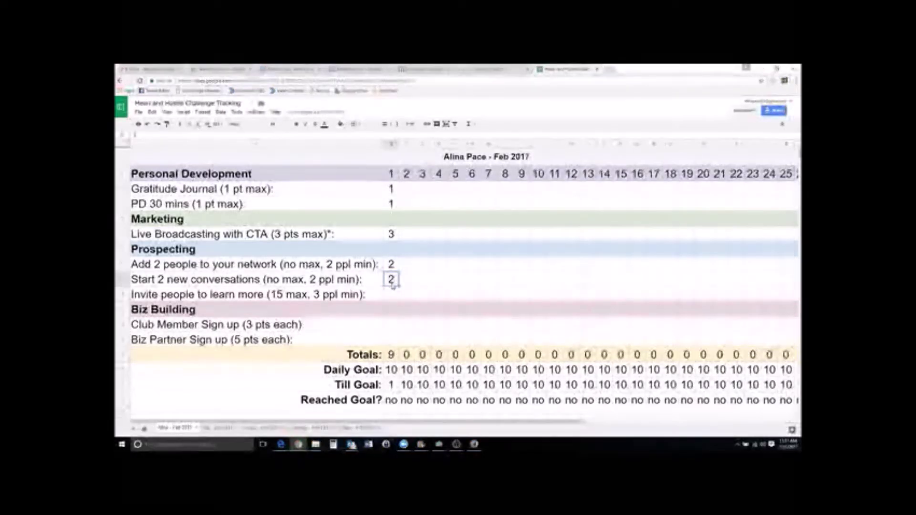
pyautogui.write('0')
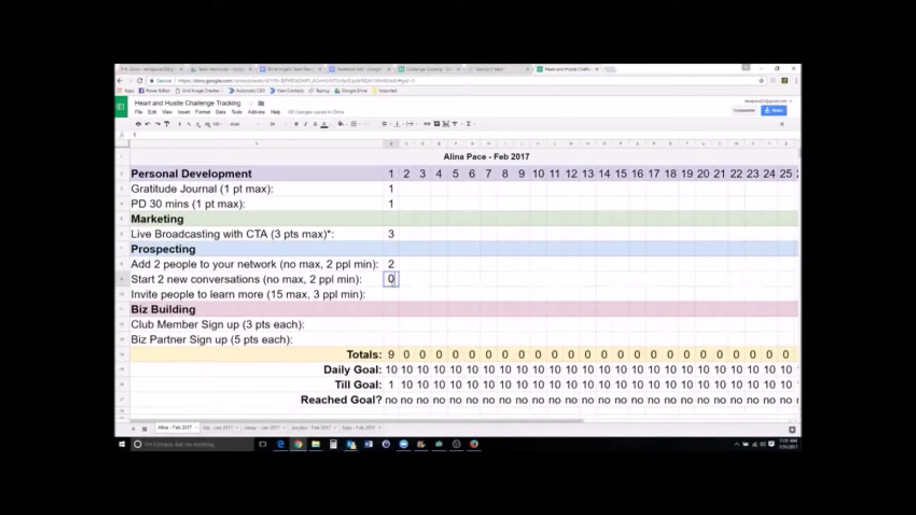
pyautogui.click(417, 282)
pyautogui.click(392, 279)
pyautogui.write('2')
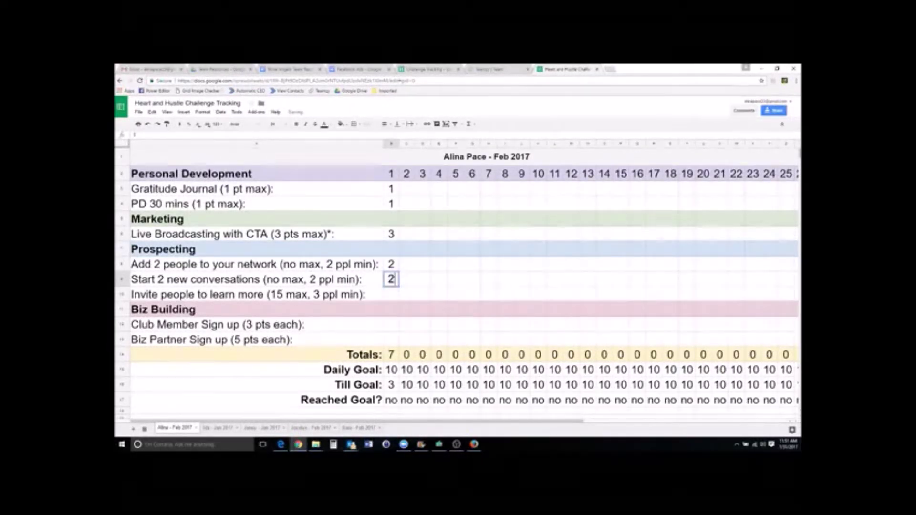
pyautogui.press('Return')
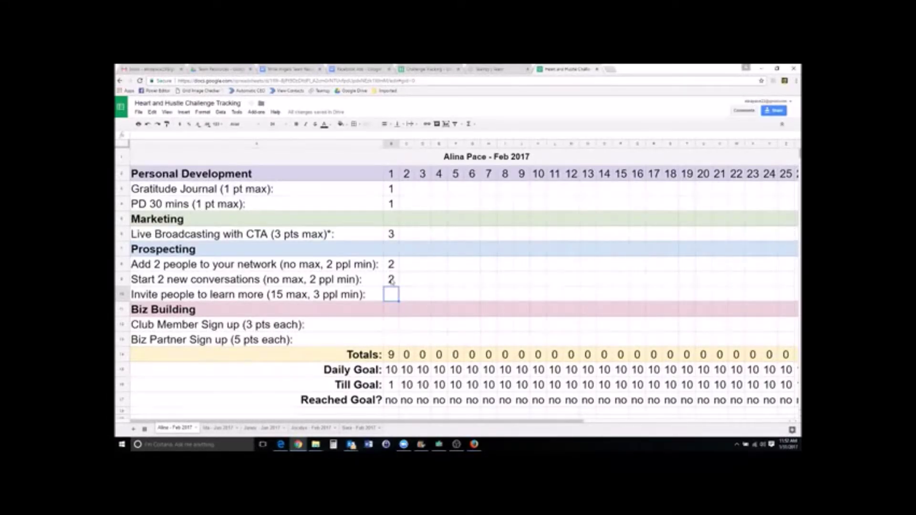
# Set the day 1 score for inviting people to learn more to 3.
pyautogui.write('0')
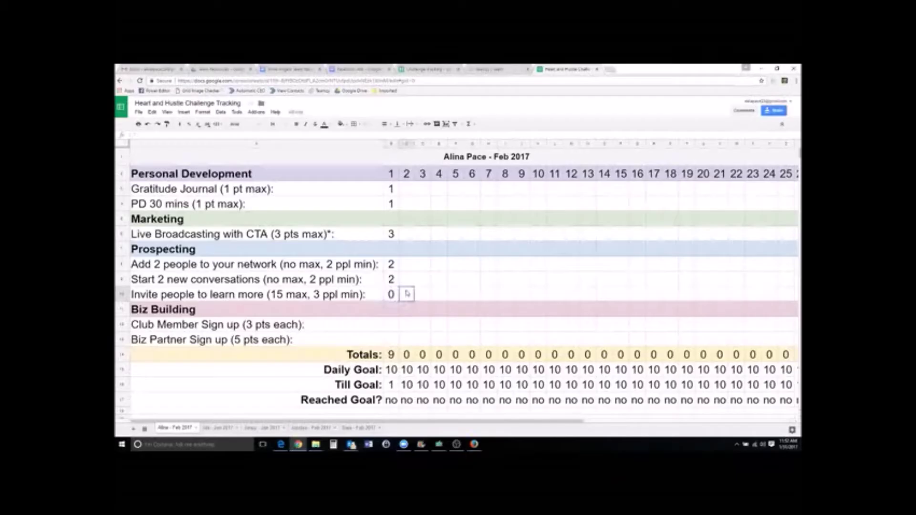
pyautogui.write('3')
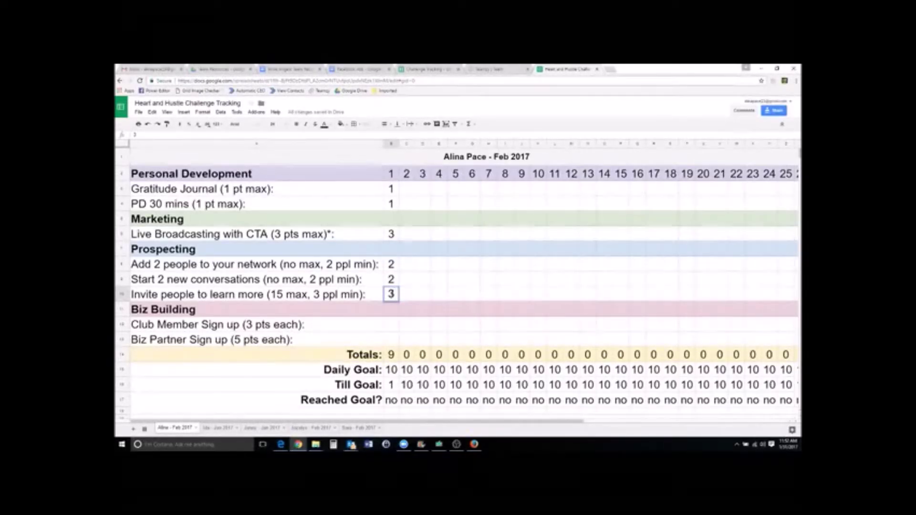
# Try day 1 scores of 3 for Club Member Sign up and 5 for Biz Partner Sign up.
pyautogui.click(394, 325)
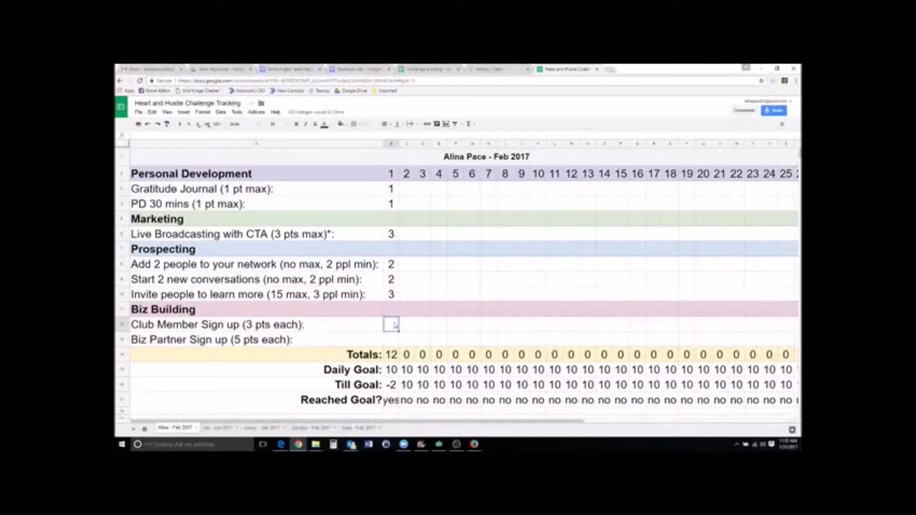
pyautogui.write('3')
pyautogui.press('Return')
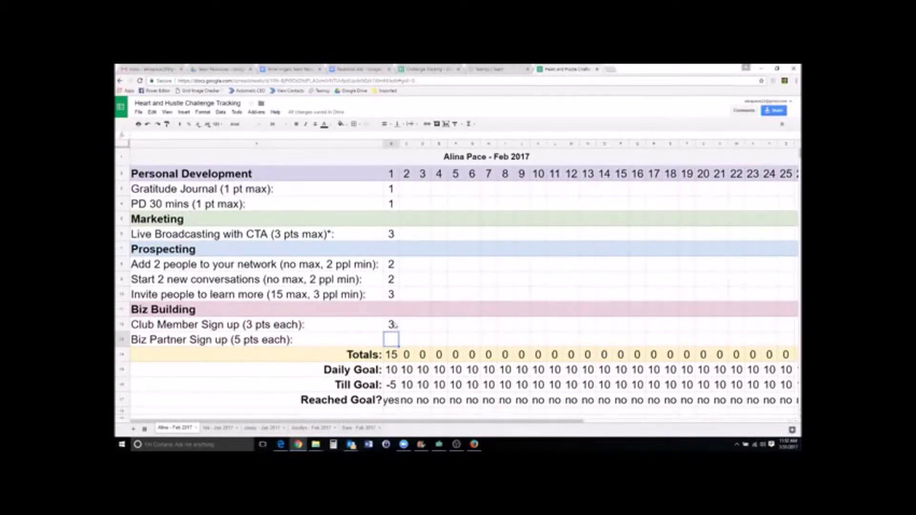
pyautogui.write('5')
pyautogui.click(403, 325)
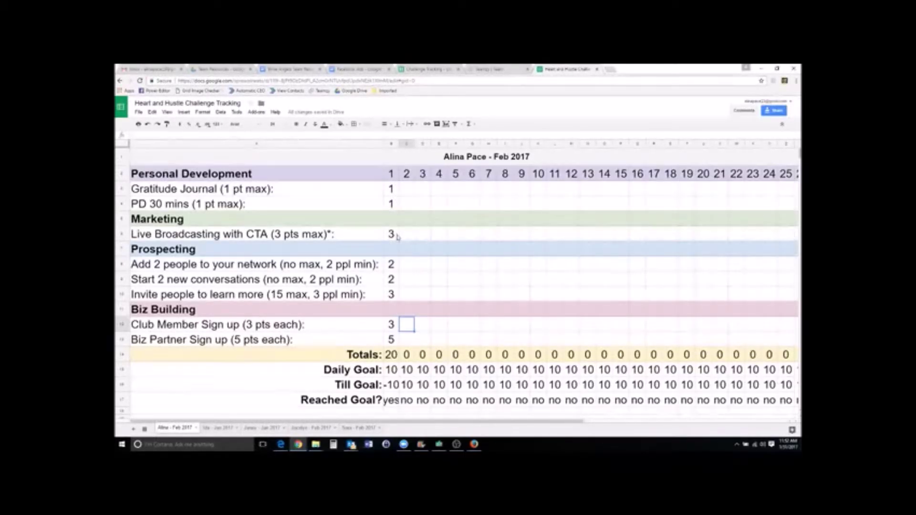
# Set the day 1 scores for Club Member Sign up and Biz Partner Sign up to 0.
pyautogui.click(393, 344)
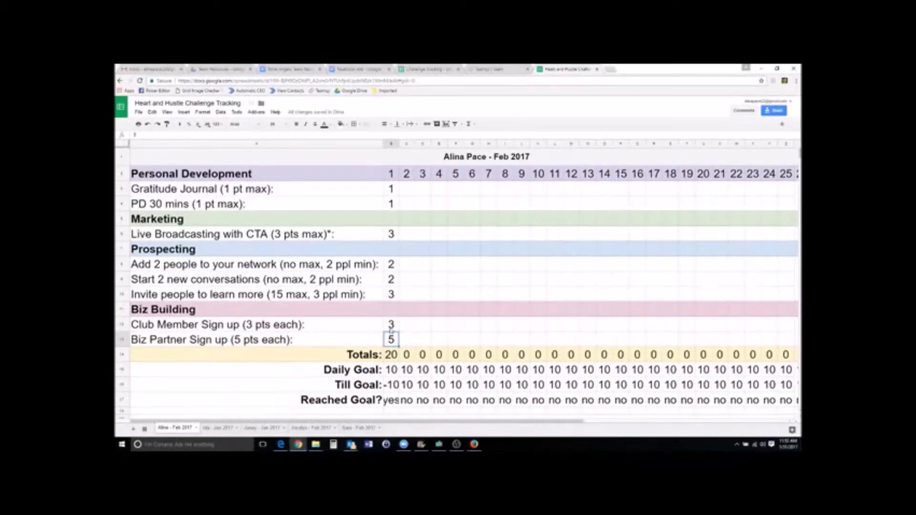
pyautogui.press('Up')
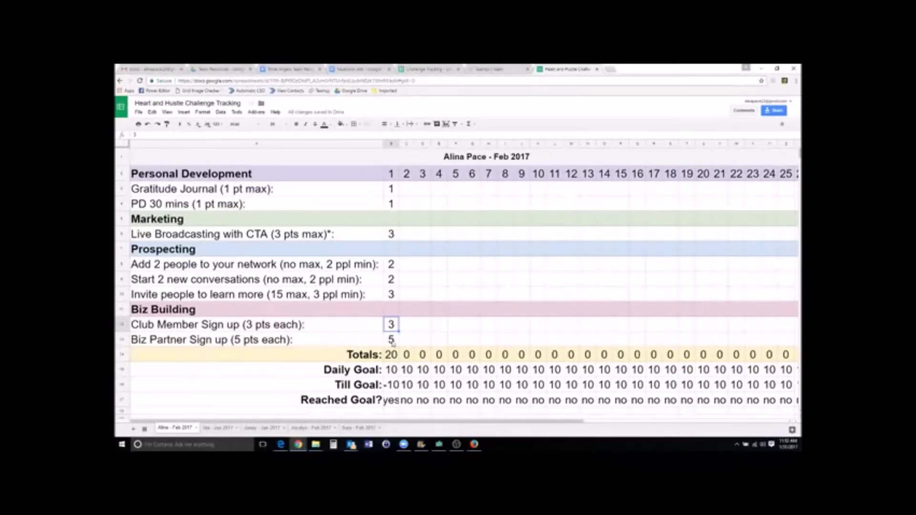
pyautogui.click(392, 342)
pyautogui.click(392, 356)
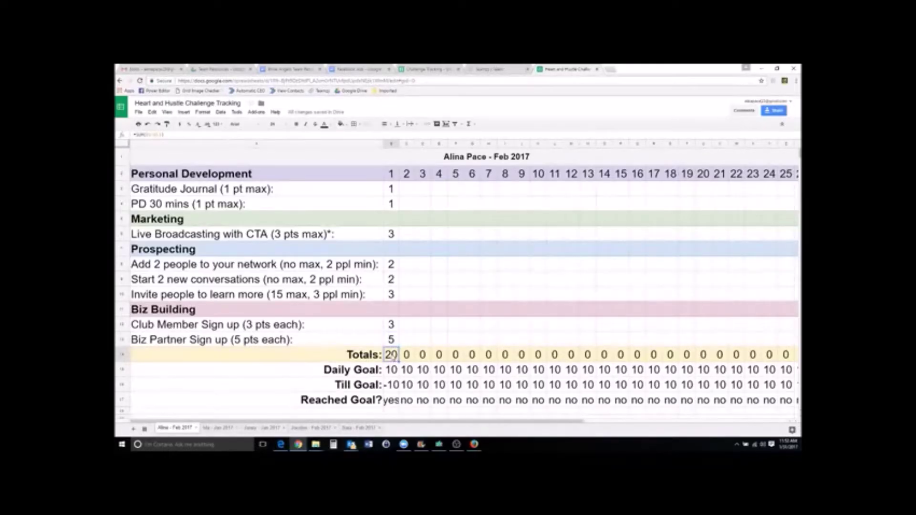
pyautogui.click(394, 336)
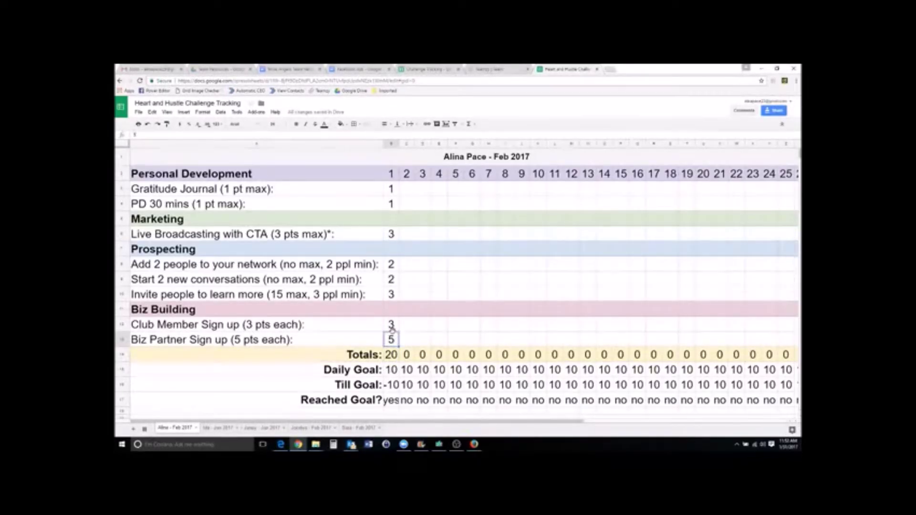
pyautogui.write('0')
pyautogui.click(393, 328)
pyautogui.write('0')
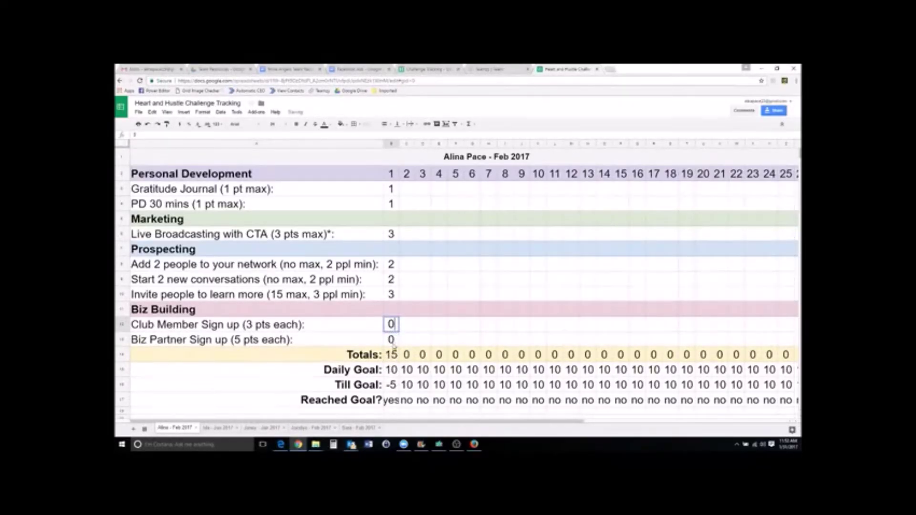
pyautogui.click(409, 337)
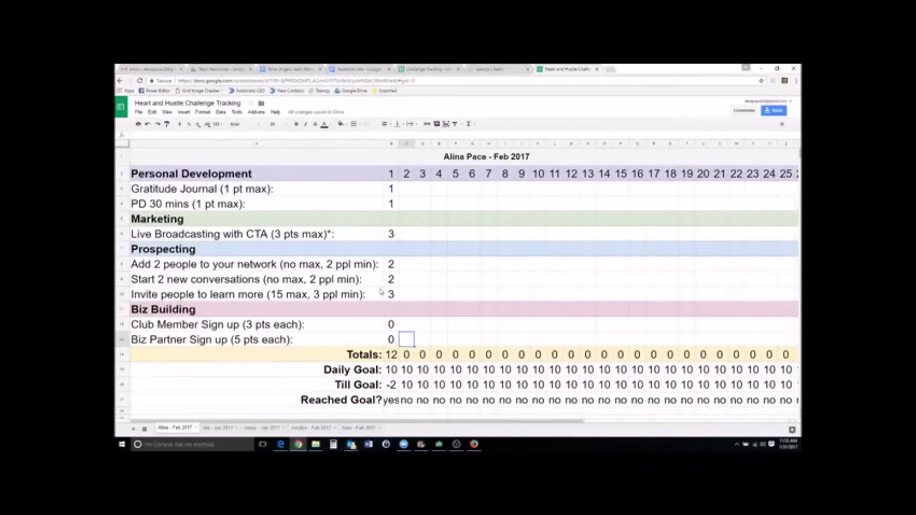
# Fill the Reached Goal cell light green for day 1 and light red for day 2.
pyautogui.click(393, 385)
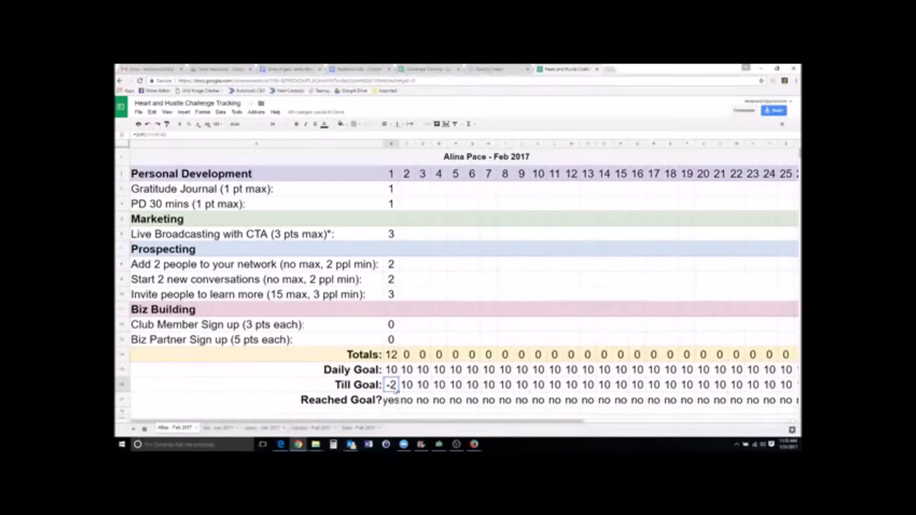
pyautogui.click(391, 399)
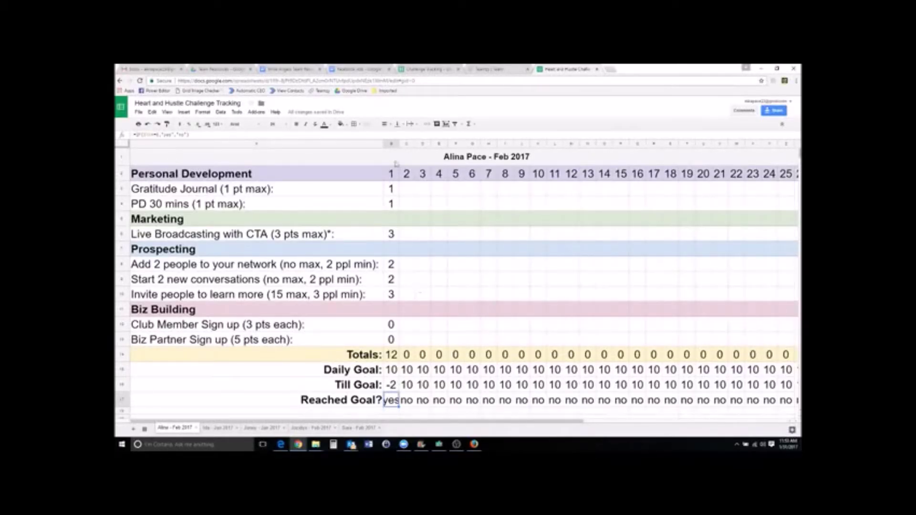
pyautogui.click(341, 124)
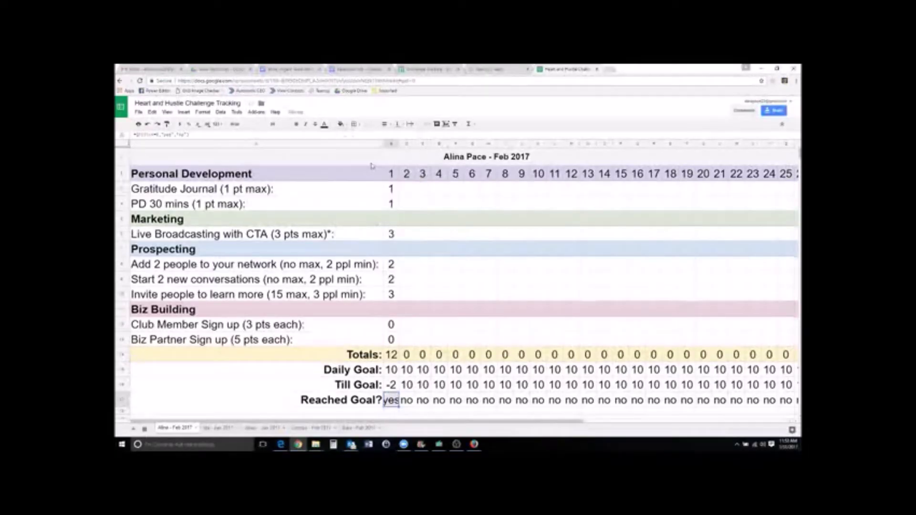
pyautogui.click(371, 171)
pyautogui.click(407, 400)
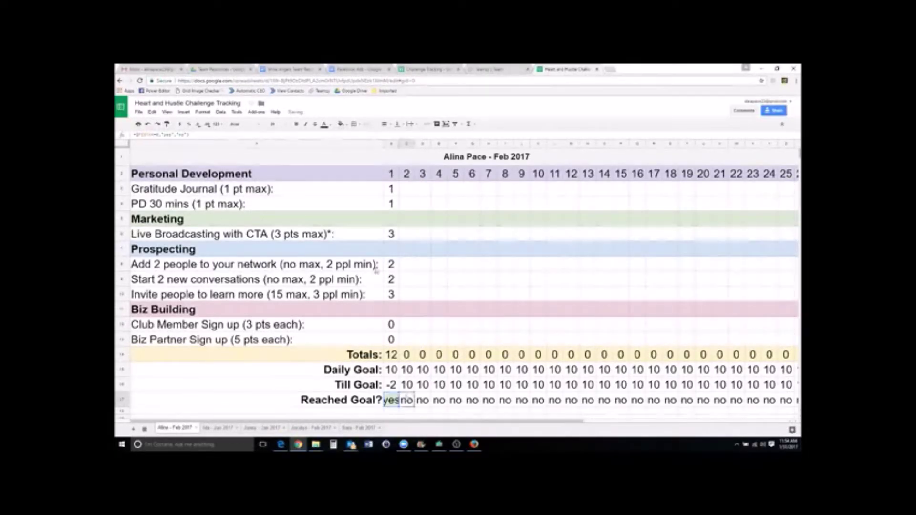
pyautogui.click(341, 124)
pyautogui.click(354, 164)
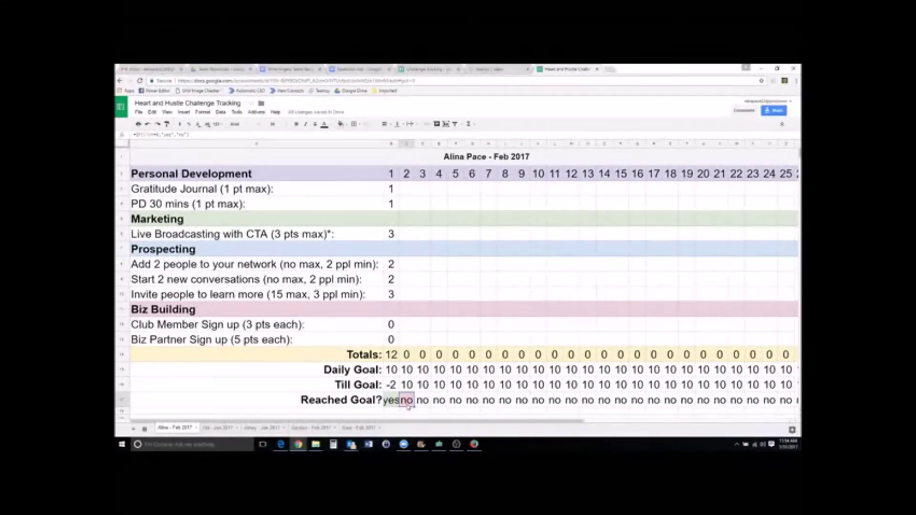
# Examine the sign-up scores and yes/no goal tally on the Challenge Tracking spreadsheet's Jan 2016 sheet, and return to the Heart and Hustle spreadsheet.
pyautogui.click(429, 70)
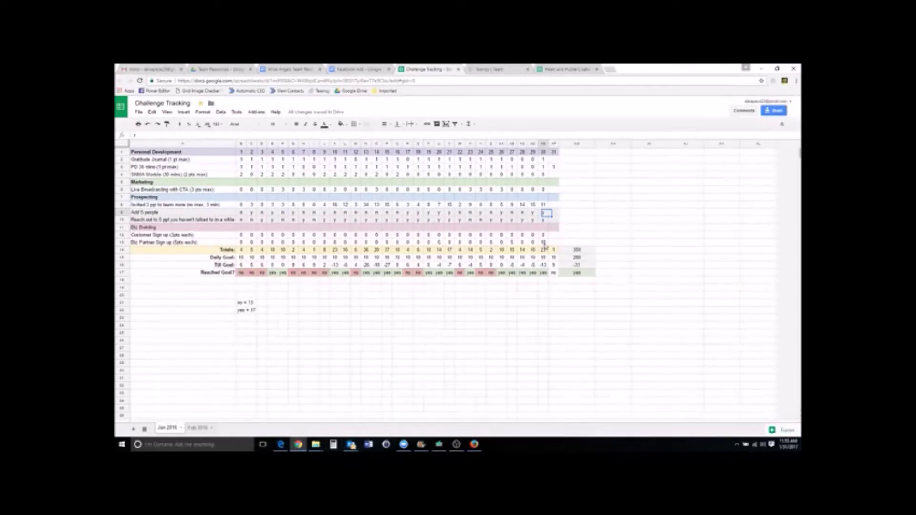
pyautogui.click(554, 242)
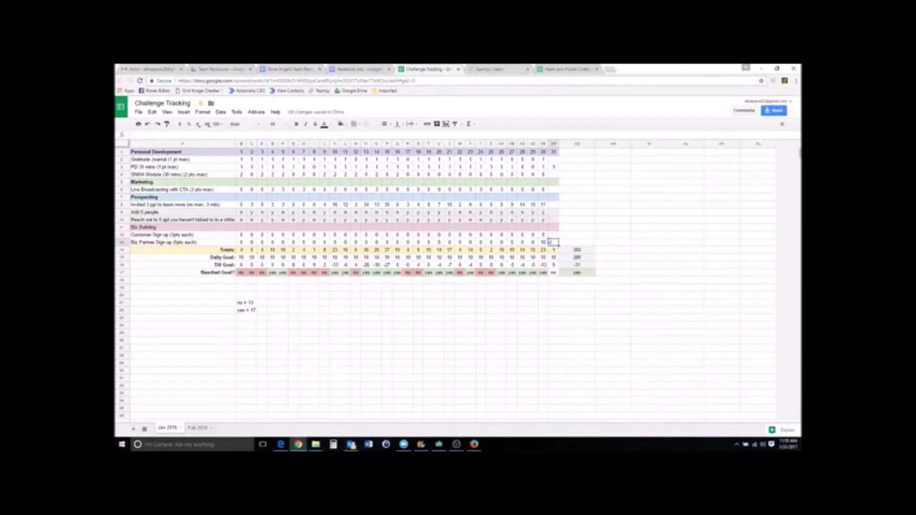
pyautogui.click(544, 242)
pyautogui.click(440, 236)
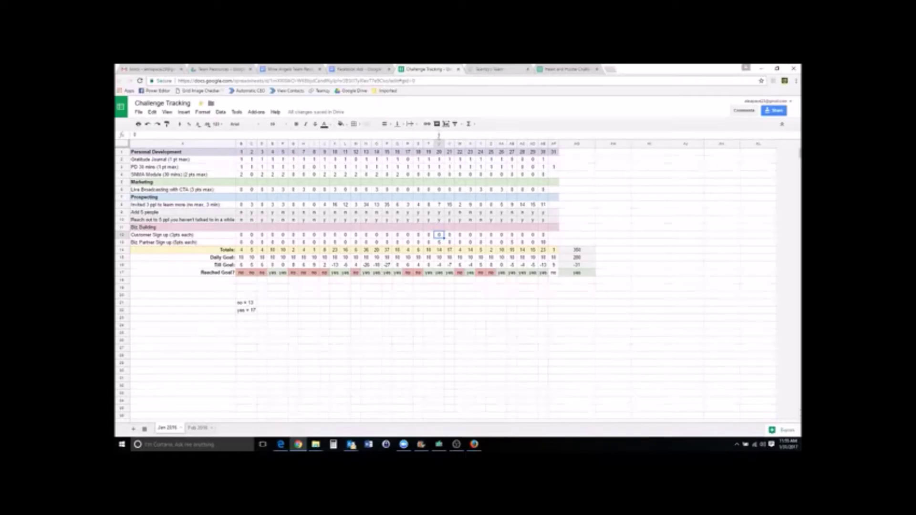
pyautogui.doubleClick(440, 236)
pyautogui.click(440, 244)
pyautogui.click(241, 304)
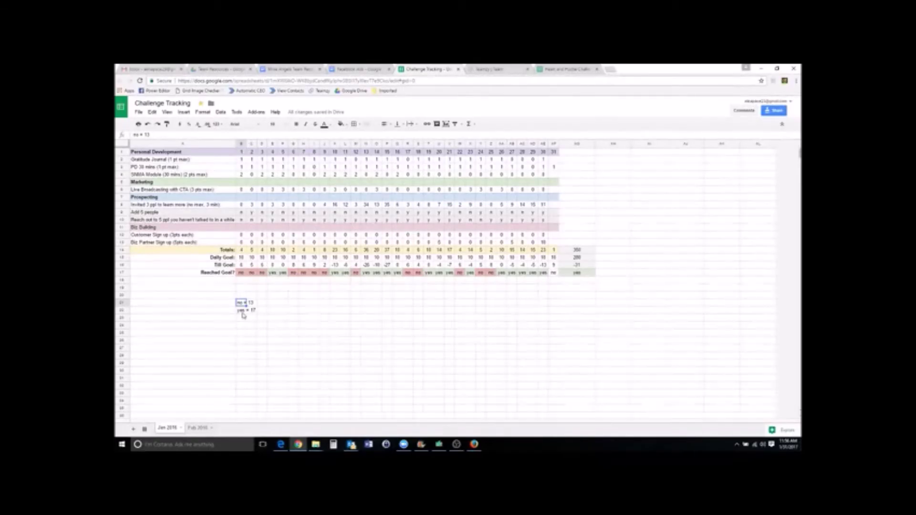
pyautogui.click(557, 70)
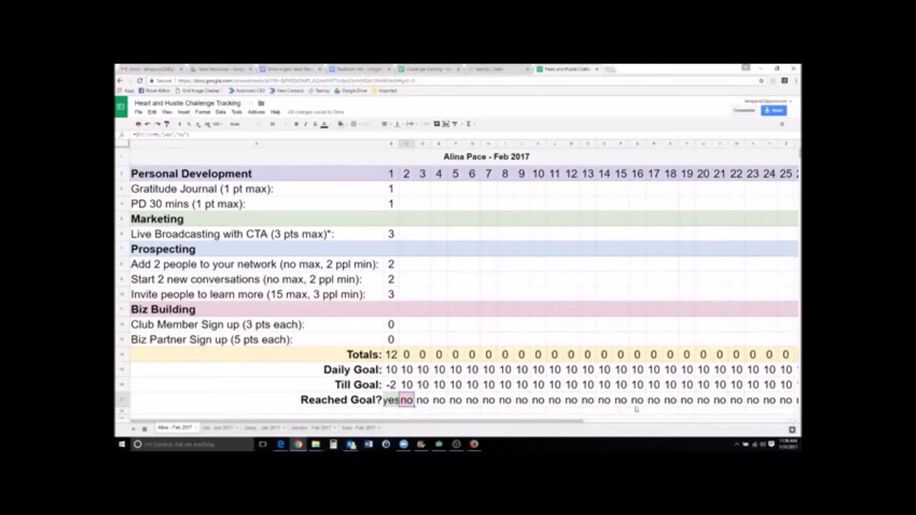
# Examine the day 1 daily goal and the month-end totals on the first tracking sheet, and view the second participant's sheet.
pyautogui.click(392, 369)
pyautogui.moveTo(447, 422); pyautogui.dragTo(633, 422)
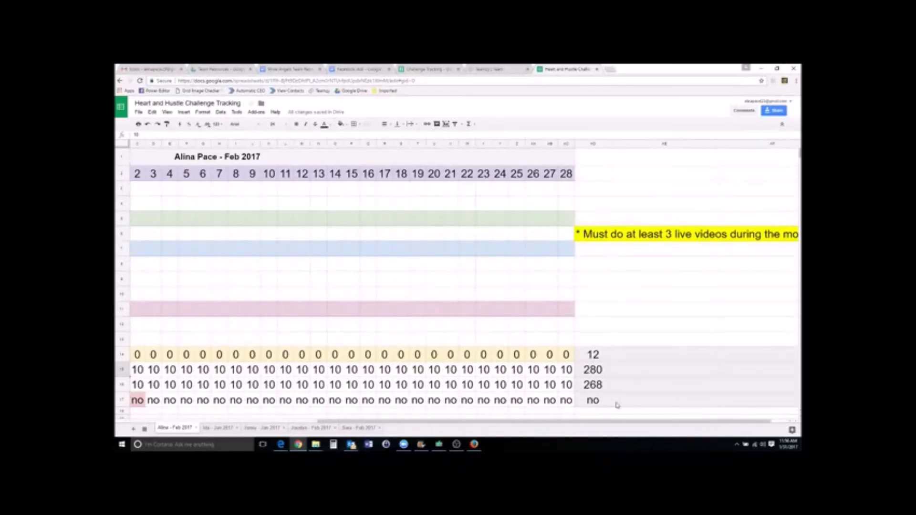
pyautogui.moveTo(592, 424); pyautogui.dragTo(557, 425)
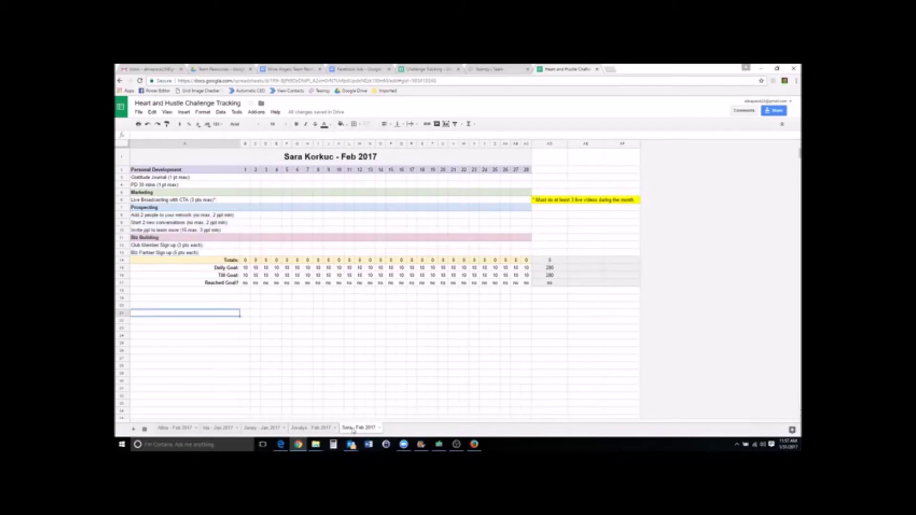
pyautogui.click(218, 428)
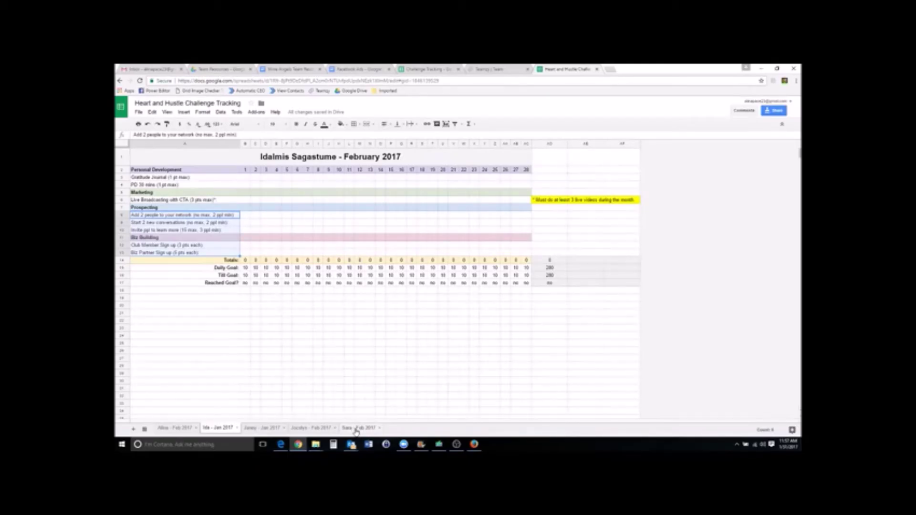
# Switch to the Wine Angels Team Resources document and inspect the participant links under Active Challenges, including the last participant's link.
pyautogui.click(290, 71)
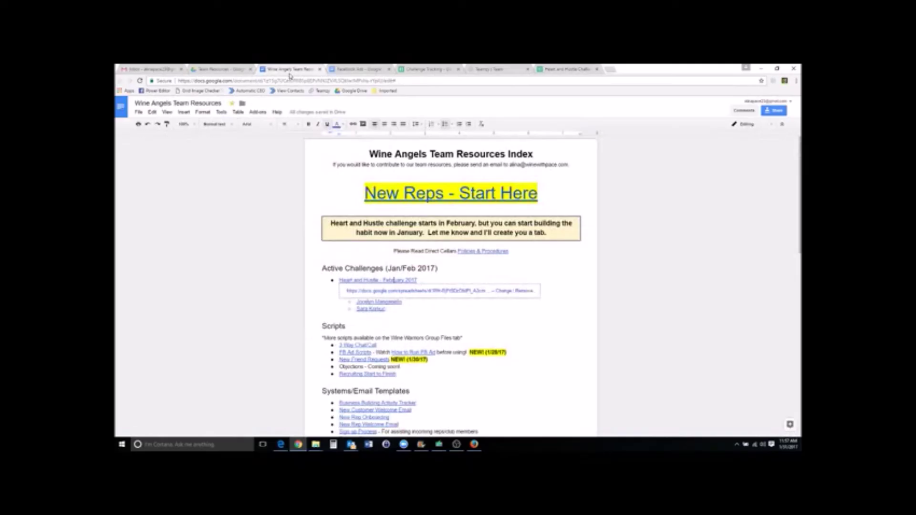
pyautogui.click(437, 316)
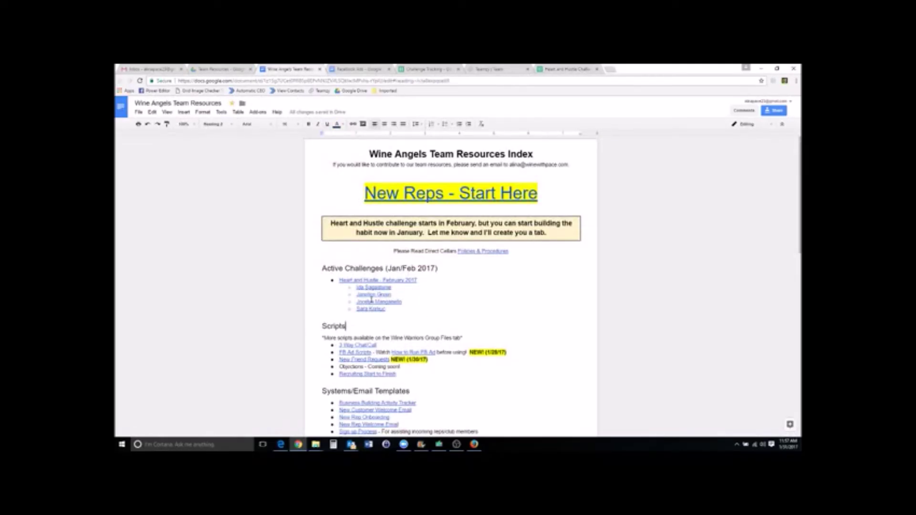
pyautogui.click(388, 309)
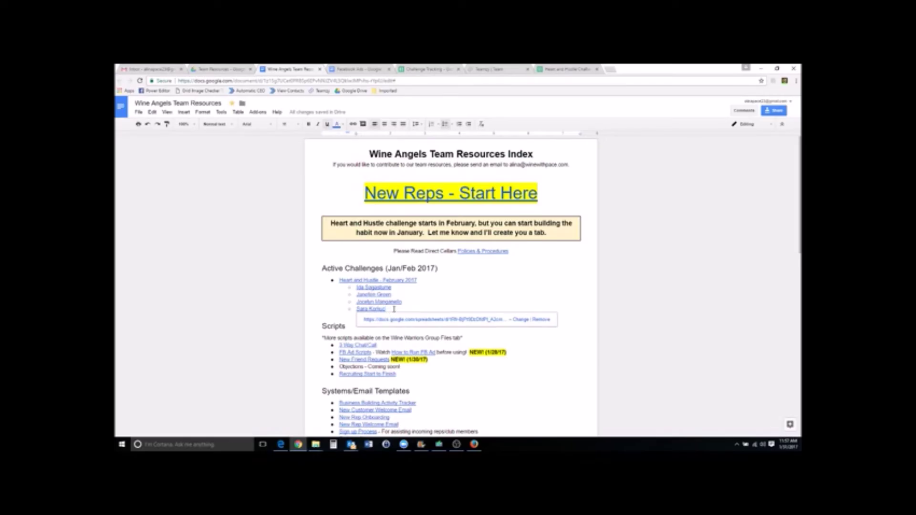
# Return to the Heart and Hustle Challenge Tracking spreadsheet and view the third participant's sheet.
pyautogui.click(553, 71)
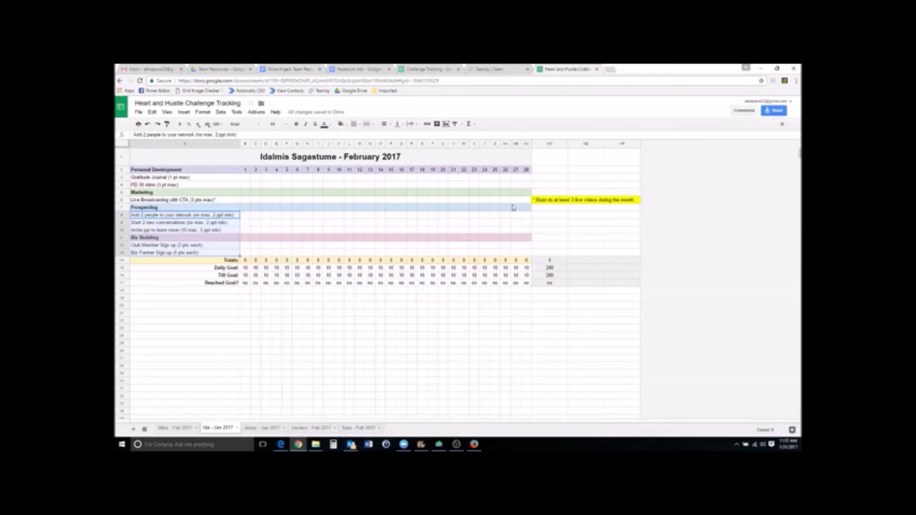
pyautogui.click(275, 429)
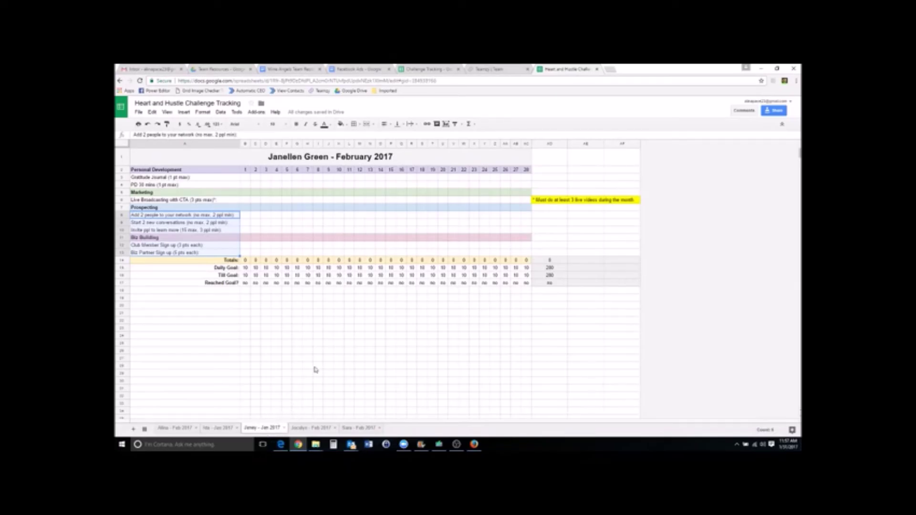